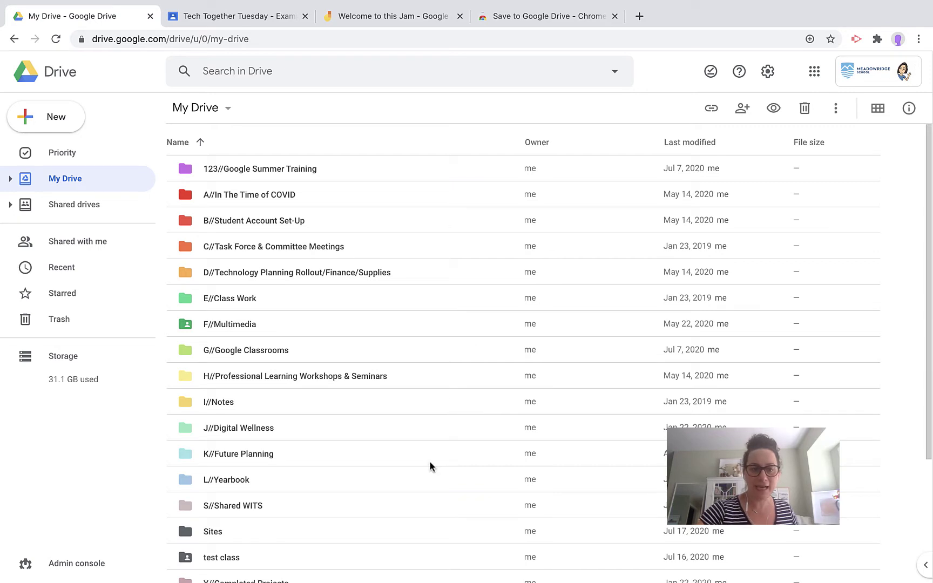
Step: View the sharing dialog for the TTT -Example jam in My Drive and close it without adding anyone
scroll(430, 462, "down", 3)
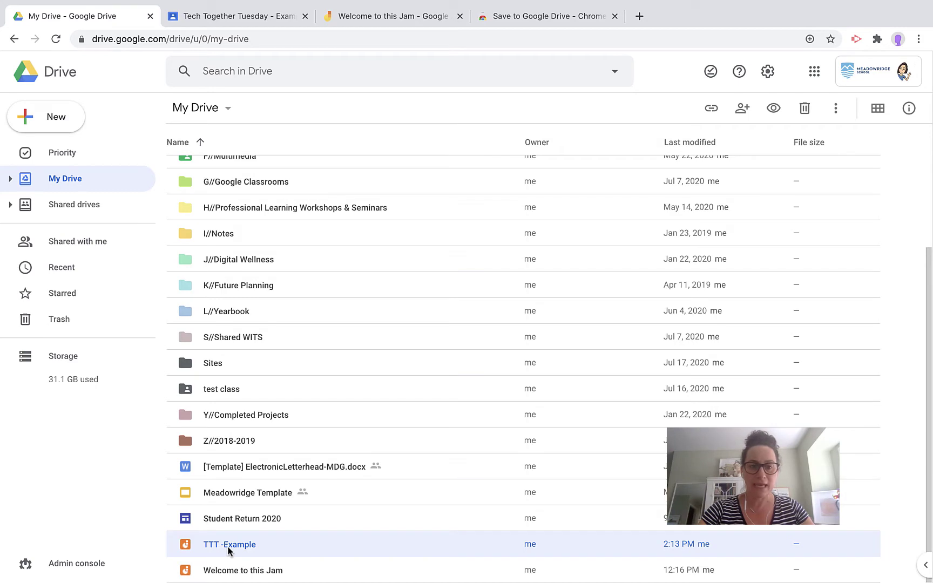
left_click_drag(227, 546, 202, 545)
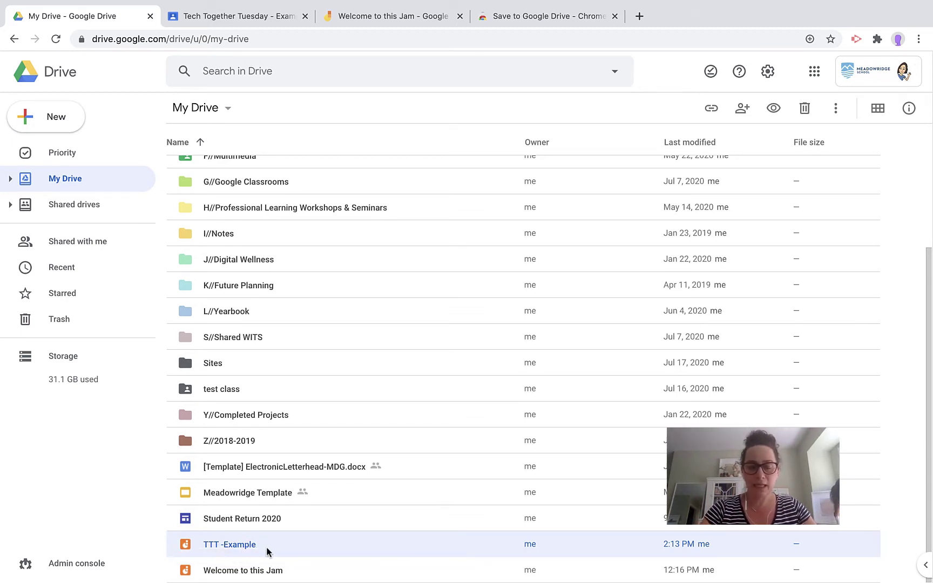
left_click(745, 110)
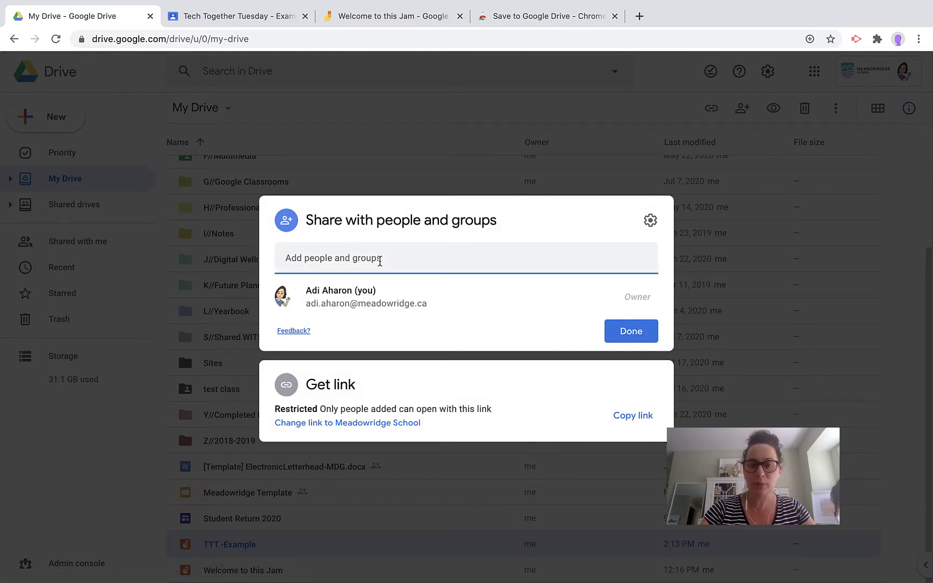
left_click(631, 331)
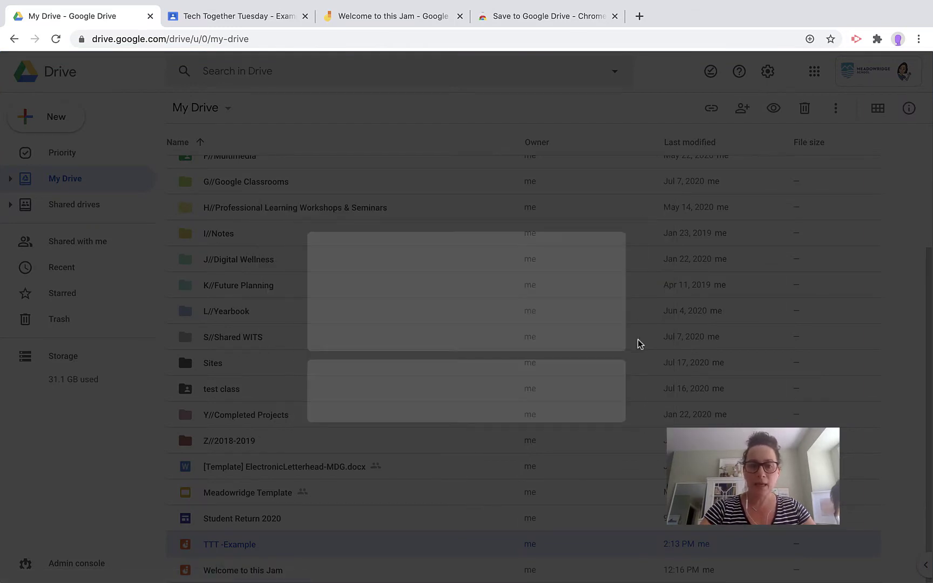
Step: Check the available file actions for TTT -Example, dismiss them, and open the file in Jamboard
right_click(231, 544)
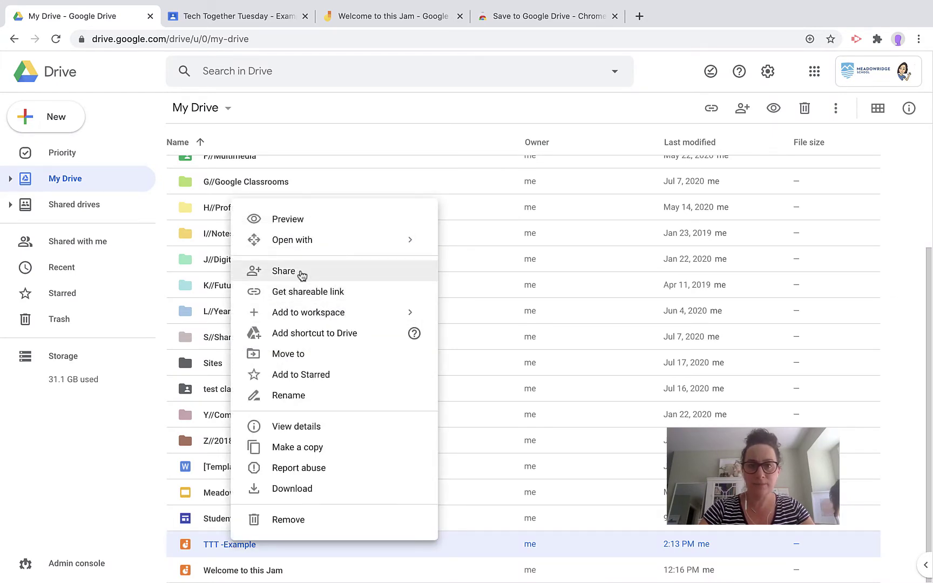
left_click(215, 547)
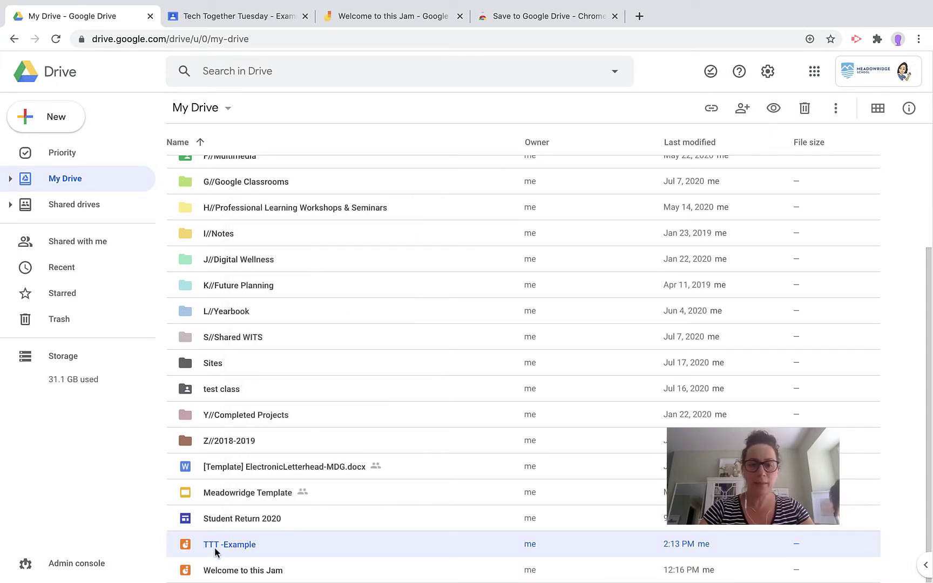
double_click(215, 547)
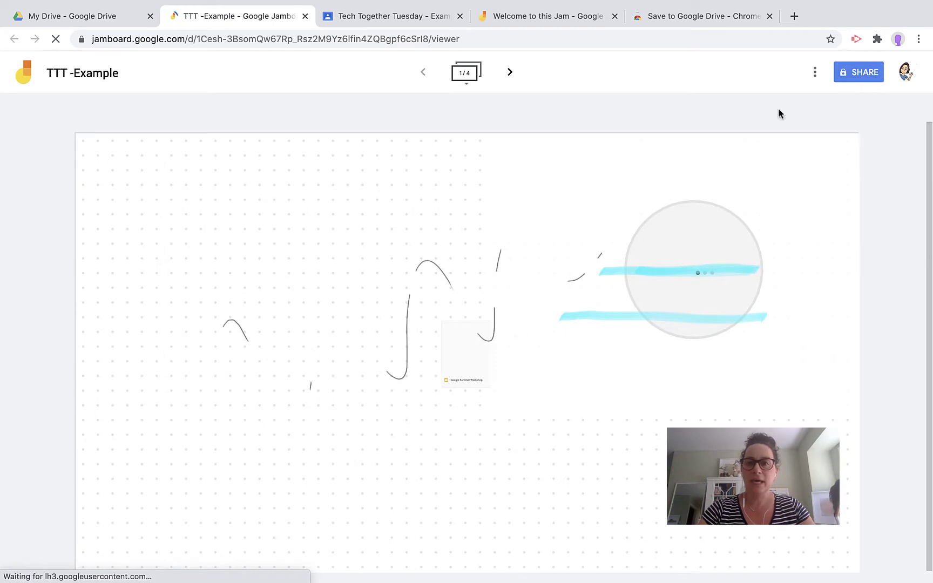
Step: Open sharing for the TTT -Example jam and add the Helpdesk Account as a recipient
left_click(862, 77)
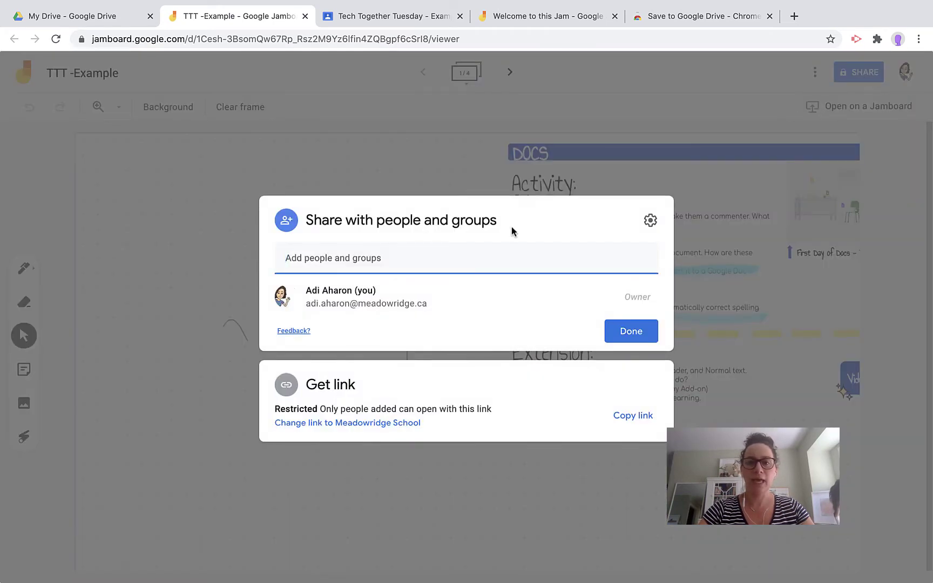
left_click(429, 260)
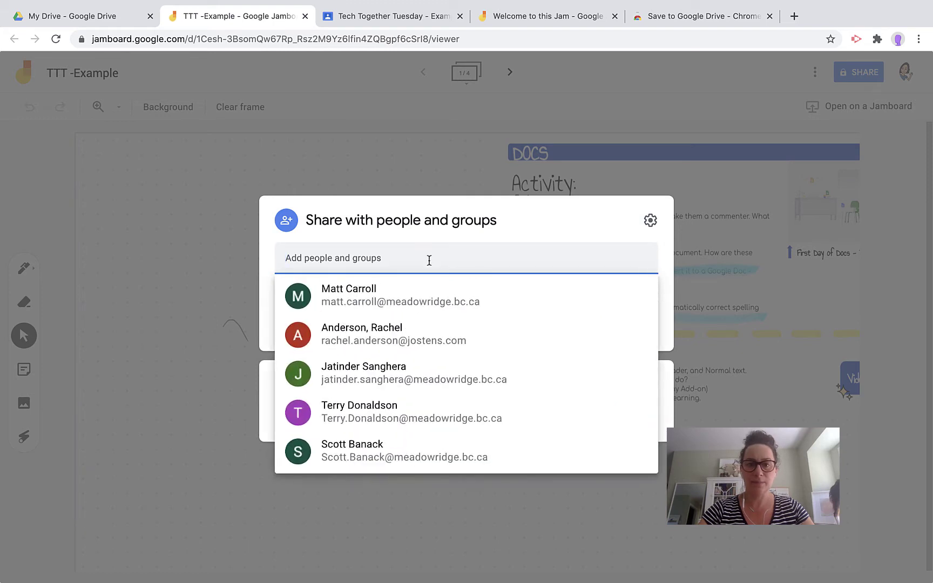
type("hel")
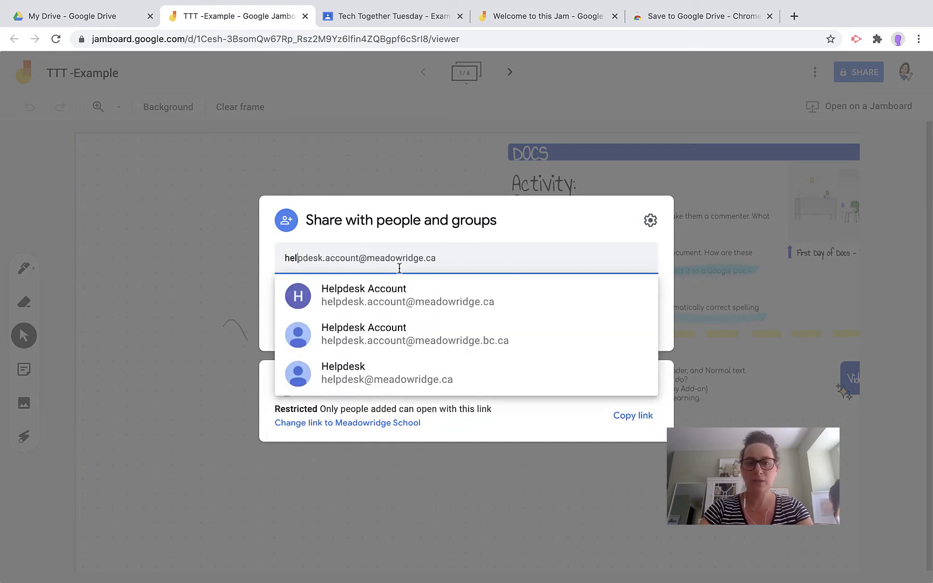
key("Escape")
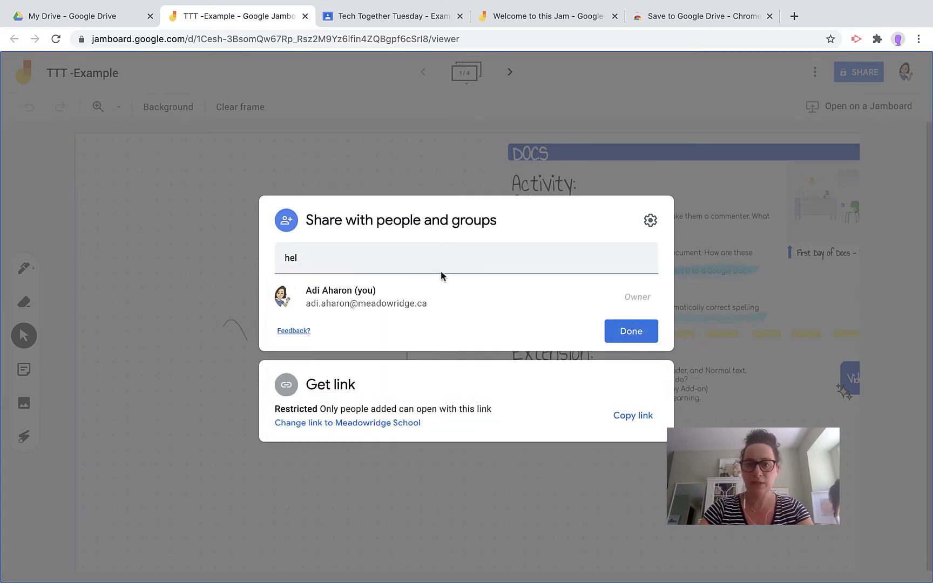
left_click(367, 263)
key("Return")
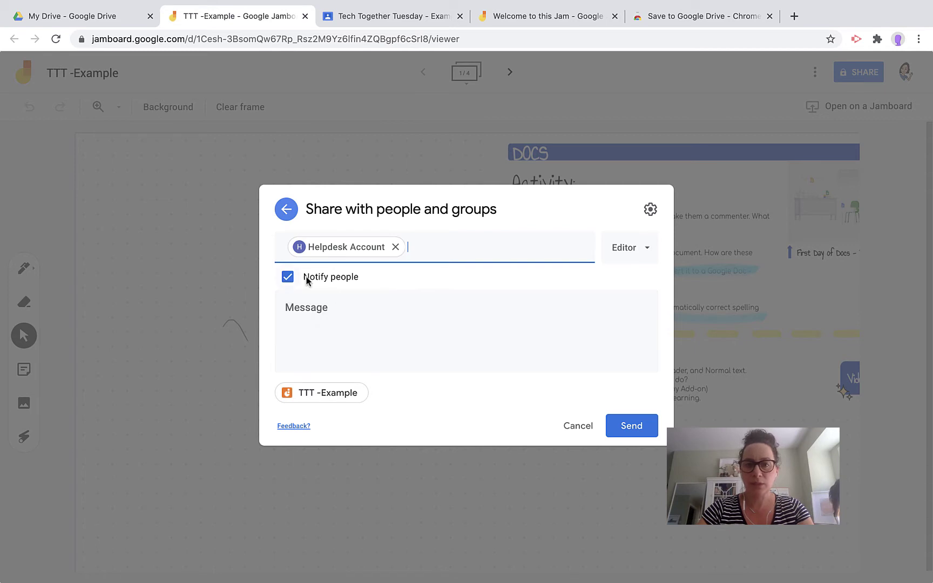
Step: Try the Viewer and Editor roles for the Helpdesk Account, ending on Editor, and cancel the sharing
left_click(643, 249)
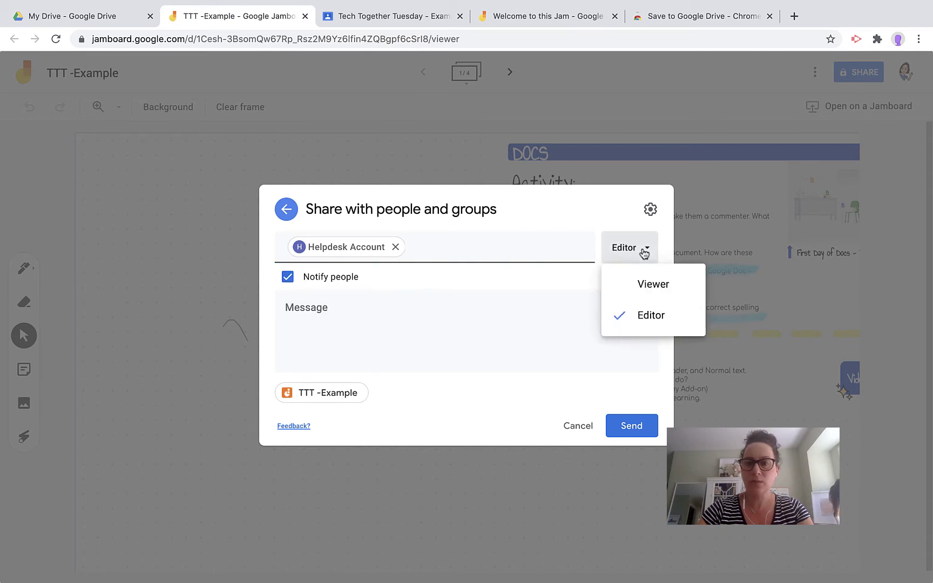
left_click(643, 281)
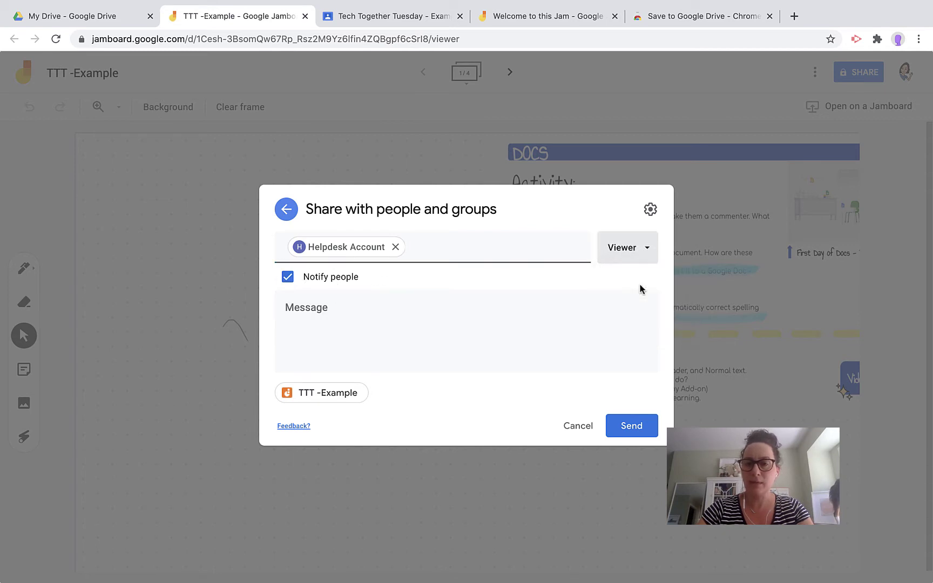
left_click(651, 249)
left_click(646, 315)
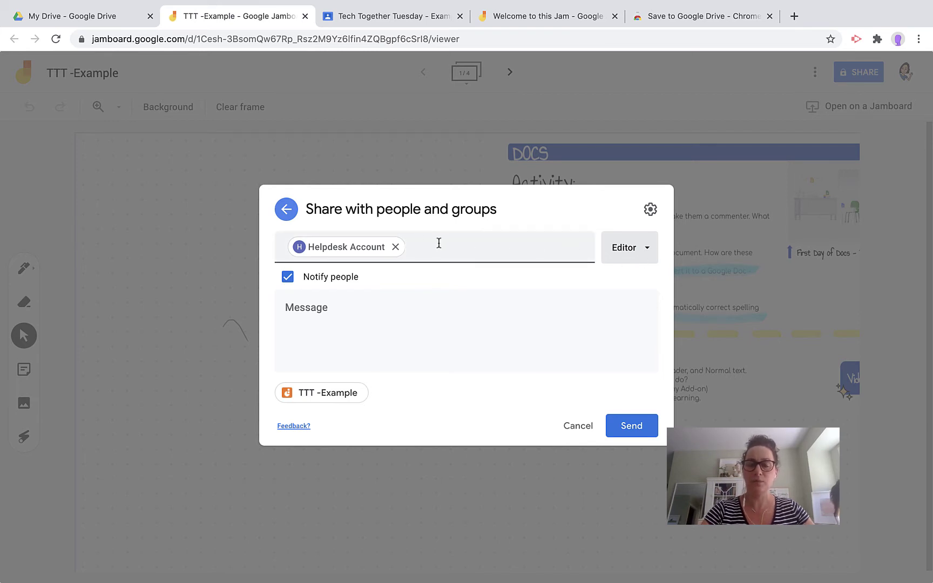
left_click(646, 256)
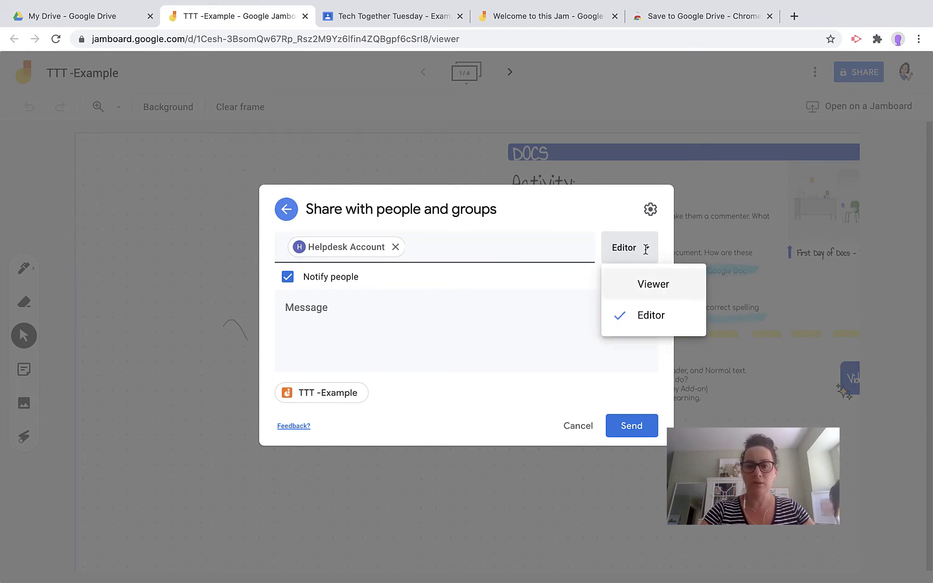
left_click(558, 340)
left_click(574, 426)
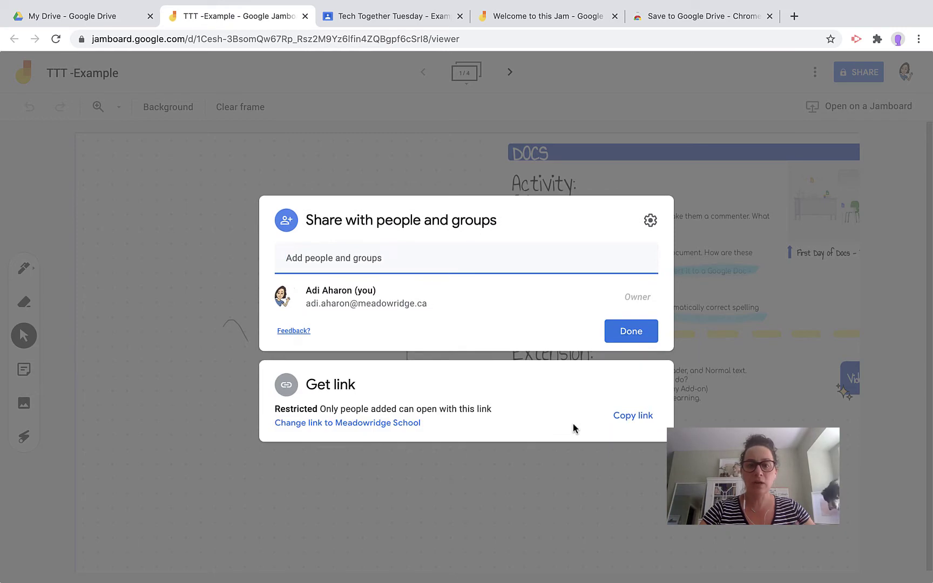
left_click(538, 510)
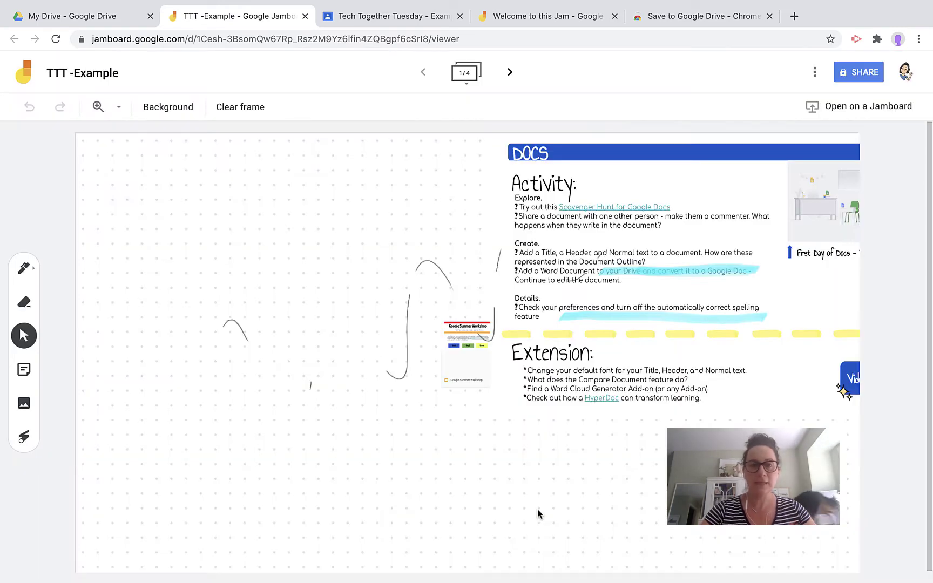
Step: Switch to Google Classroom and show the classwork of the Tech Together Tuesday - Example Class
left_click(400, 15)
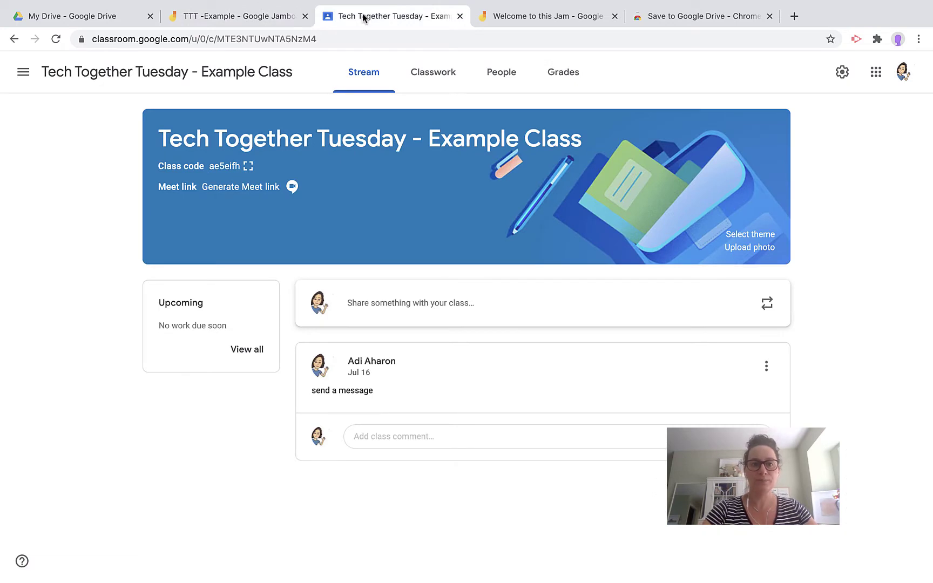
left_click(440, 75)
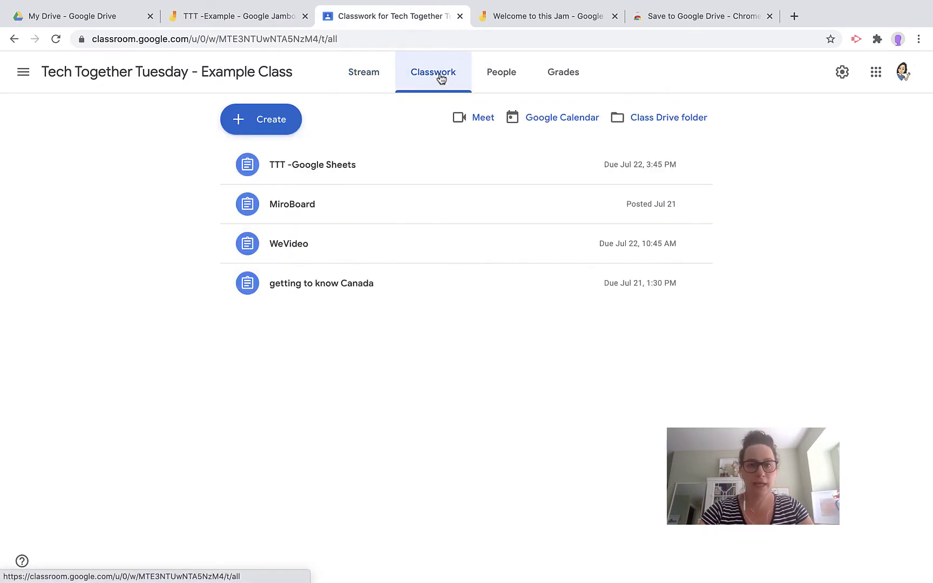
Step: Start a new assignment and attach the TTT -Example jam from Google Drive
left_click(281, 118)
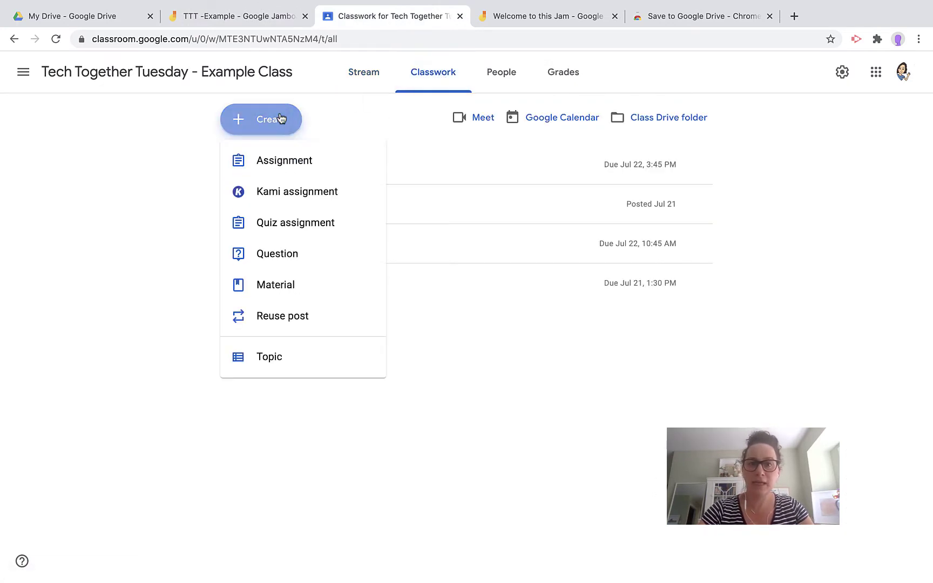
left_click(277, 160)
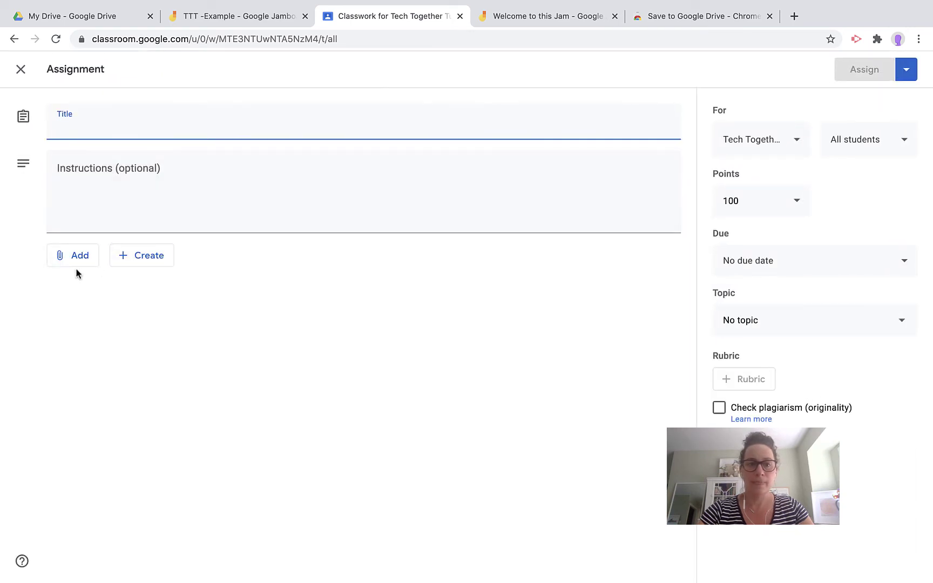
left_click(73, 257)
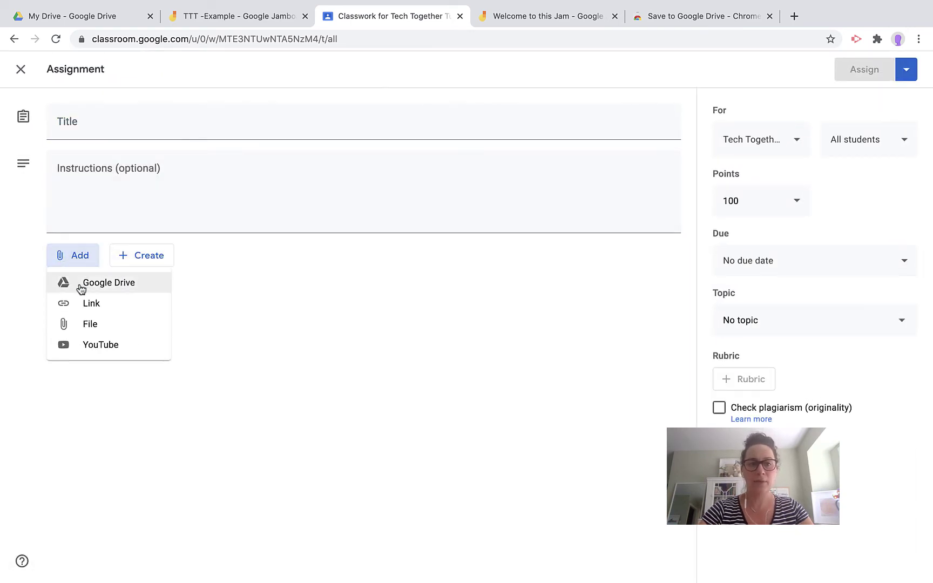
left_click(81, 286)
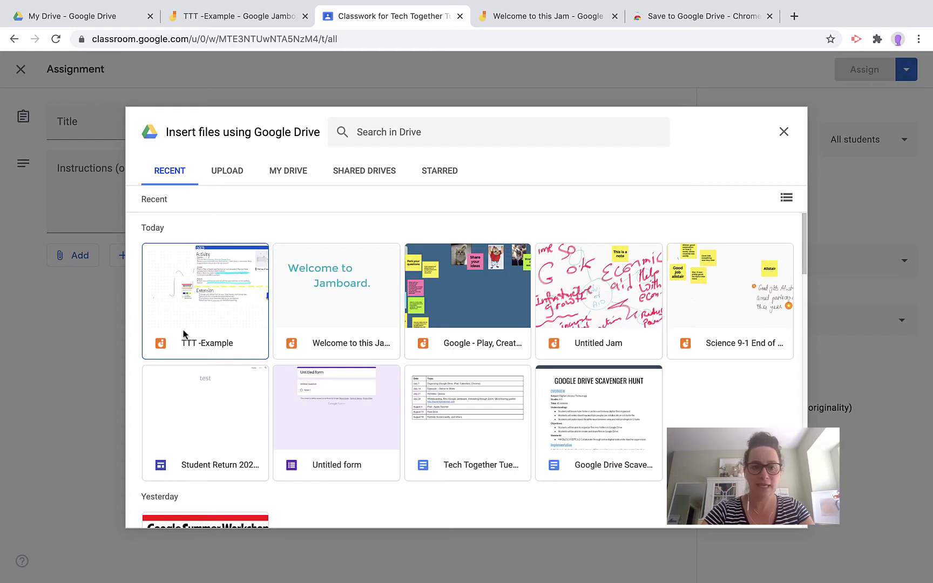
left_click(215, 305)
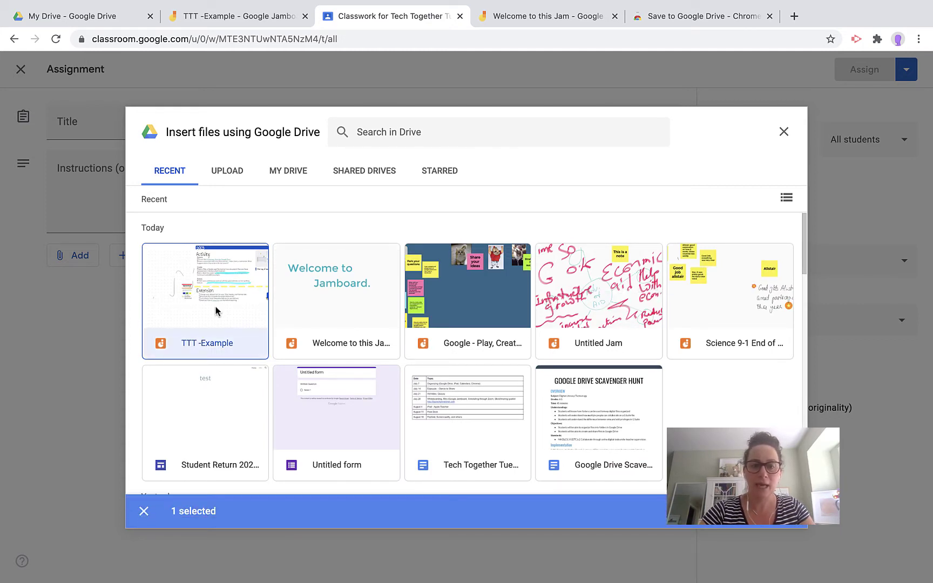
left_click(777, 511)
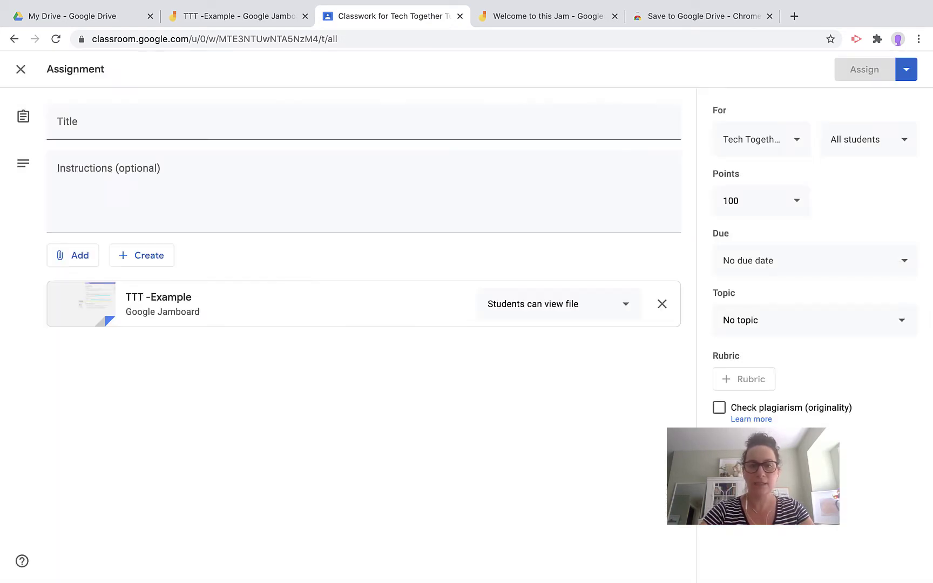
Step: Review the student access options for the attached TTT -Example jam and close the assignment without assigning it
left_click(559, 314)
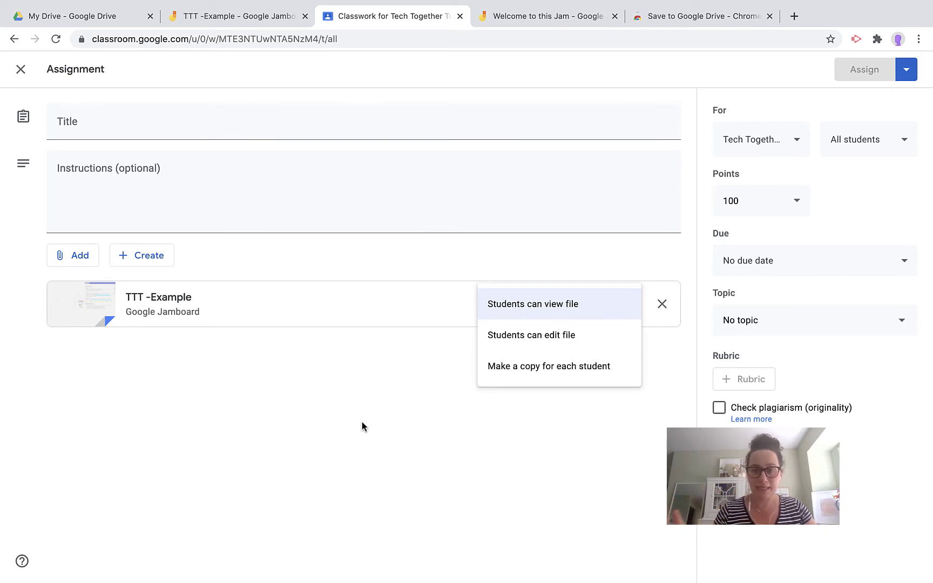
left_click(336, 427)
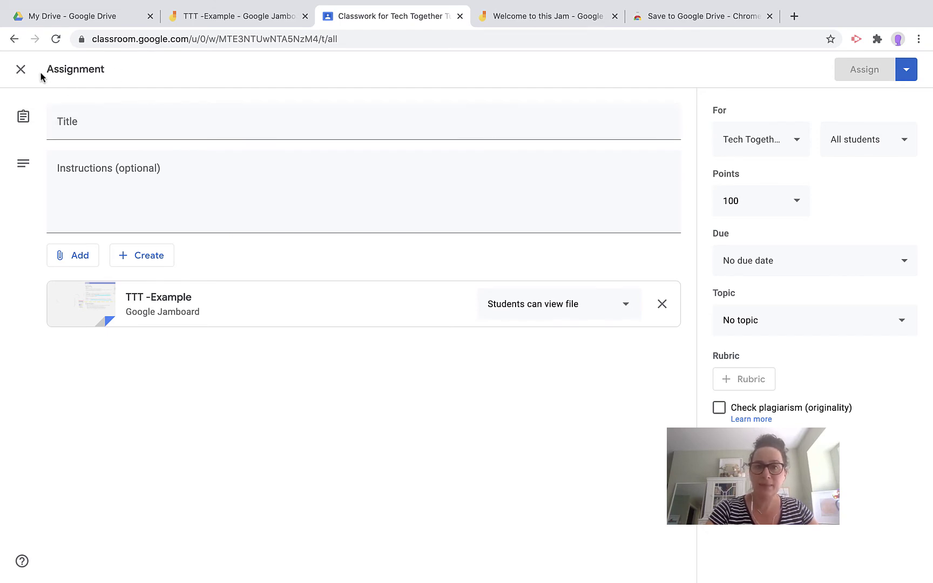
left_click(21, 70)
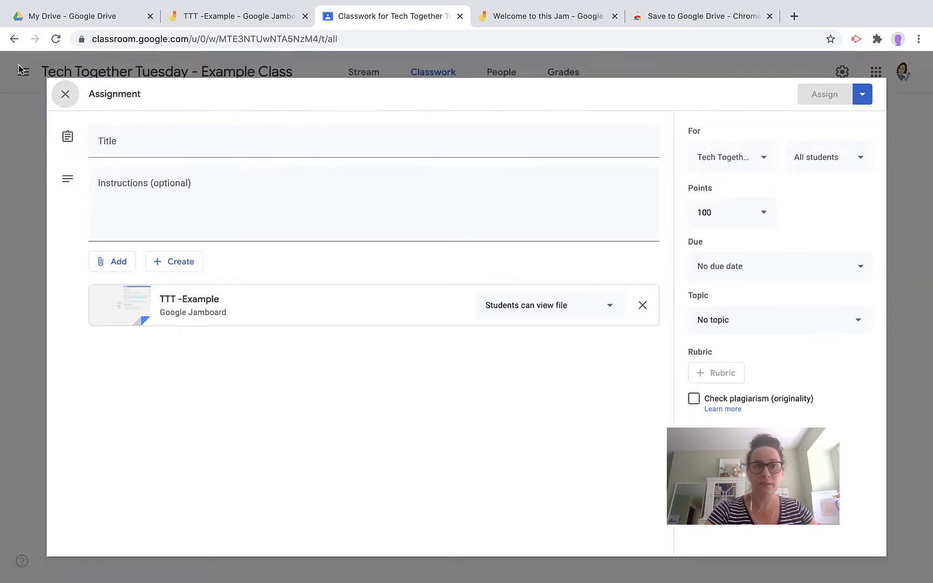
Step: Start a new class material and attach the TTT -Example jam from Google Drive
left_click(251, 125)
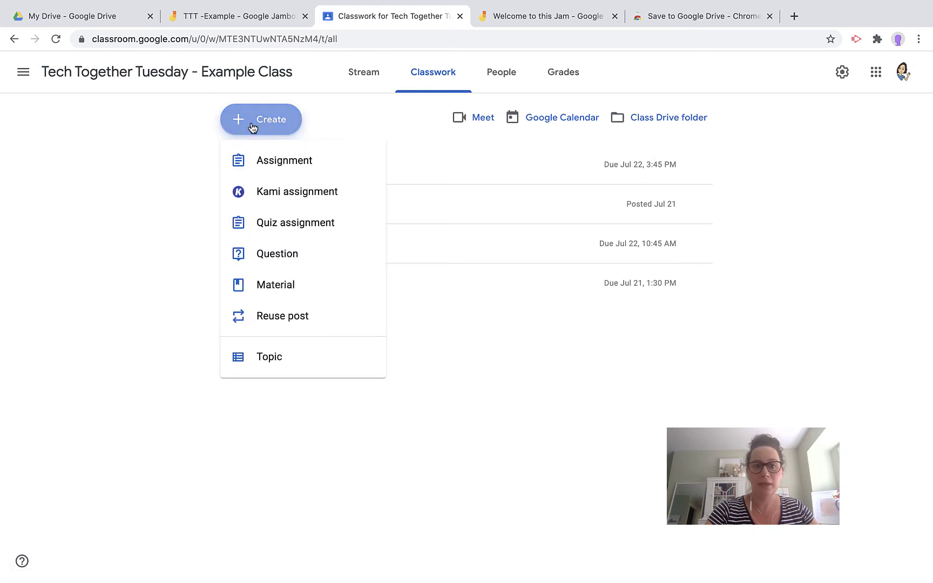
left_click(250, 292)
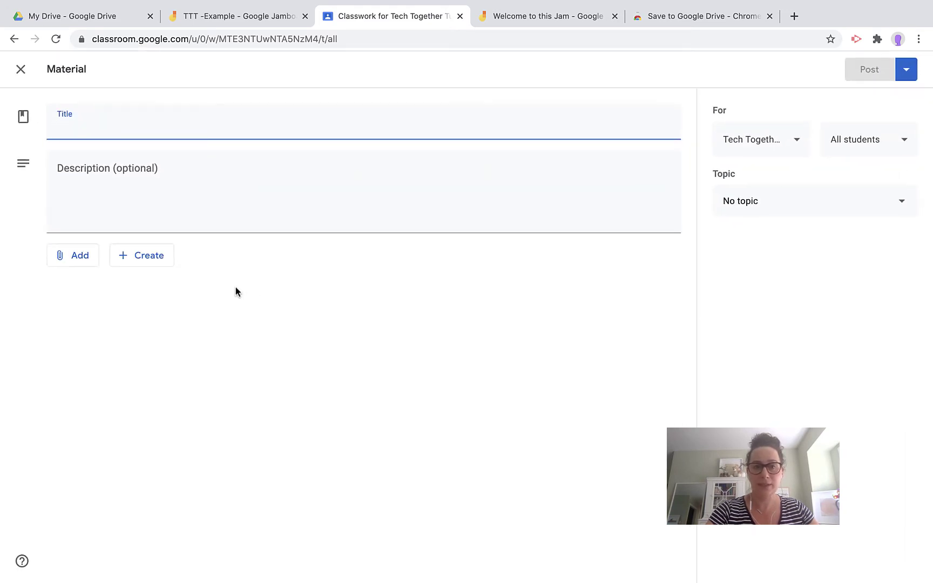
left_click(74, 265)
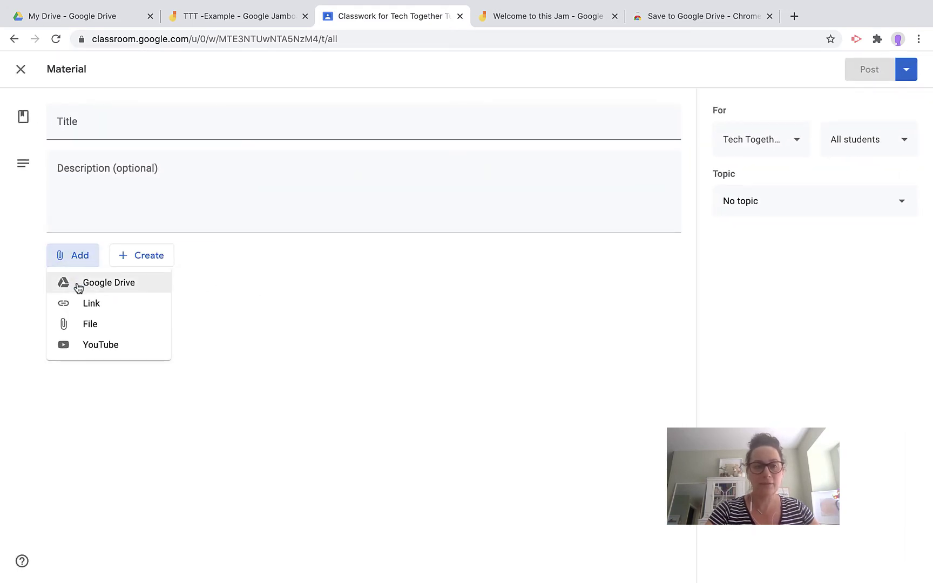
left_click(78, 287)
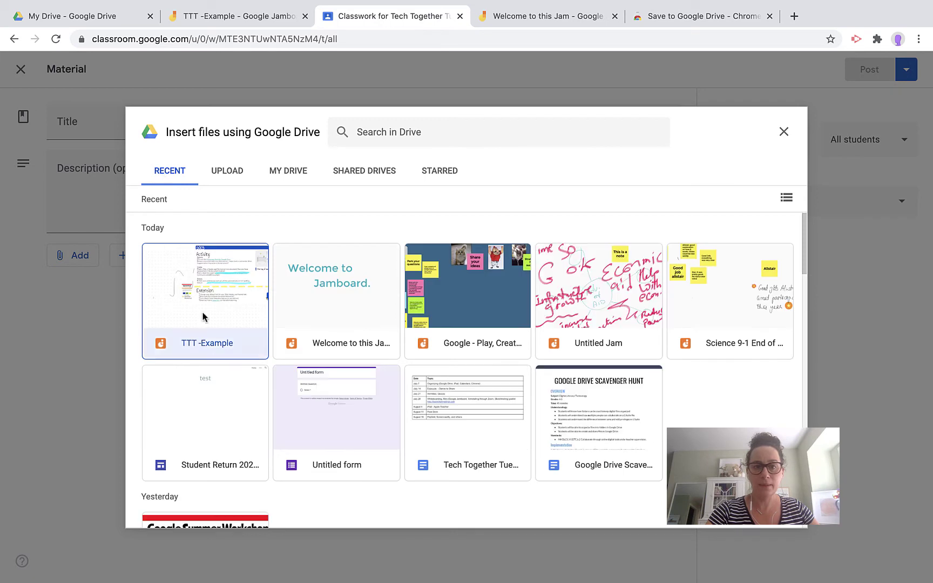
left_click(205, 316)
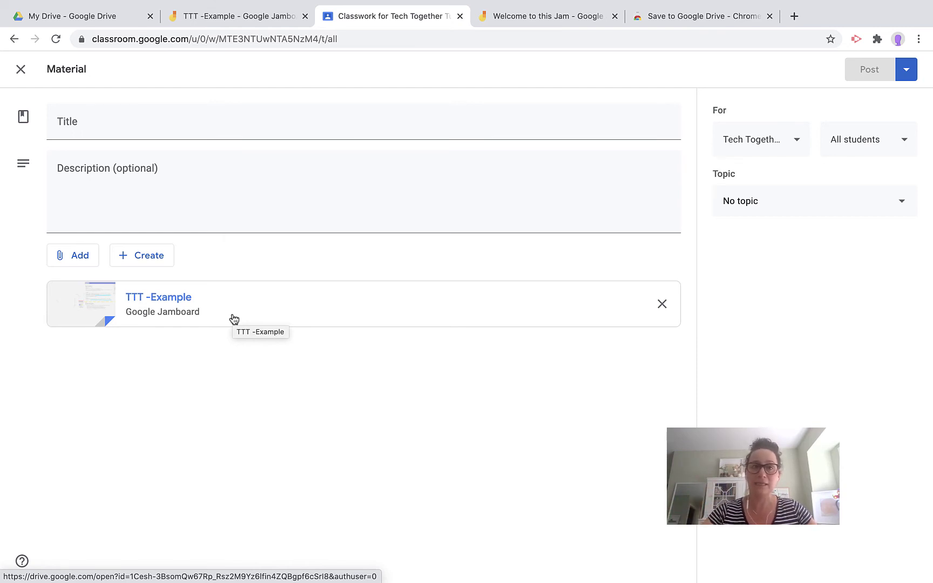
Step: Compare the jam attached to the class material with the open TTT -Example jam, and close the material without posting it
left_click(216, 22)
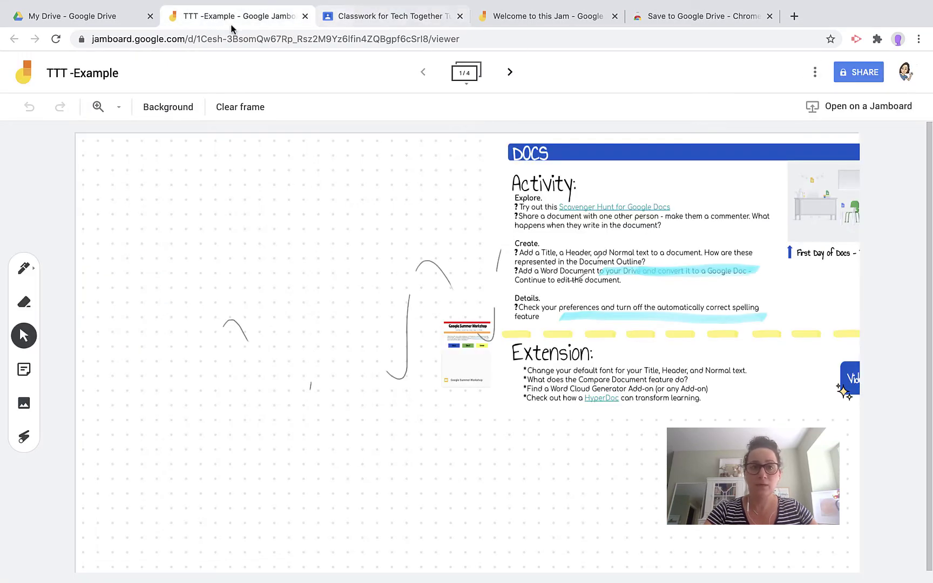
left_click(91, 17)
left_click(367, 22)
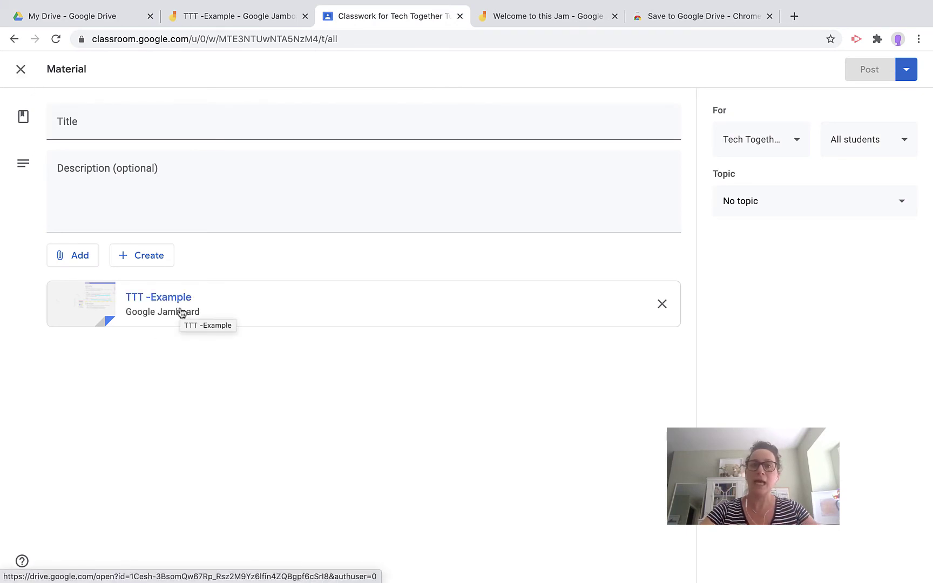
left_click(240, 16)
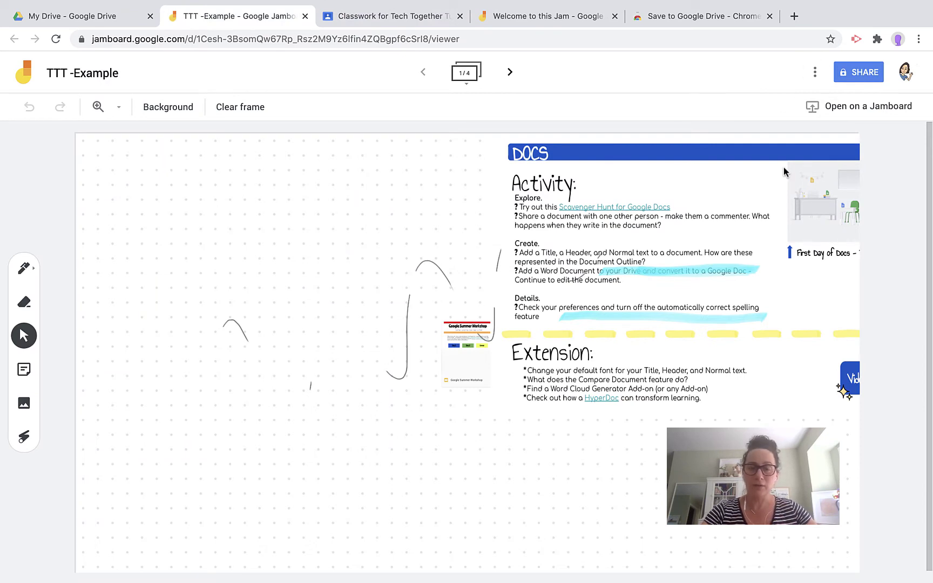
left_click(409, 12)
left_click(20, 69)
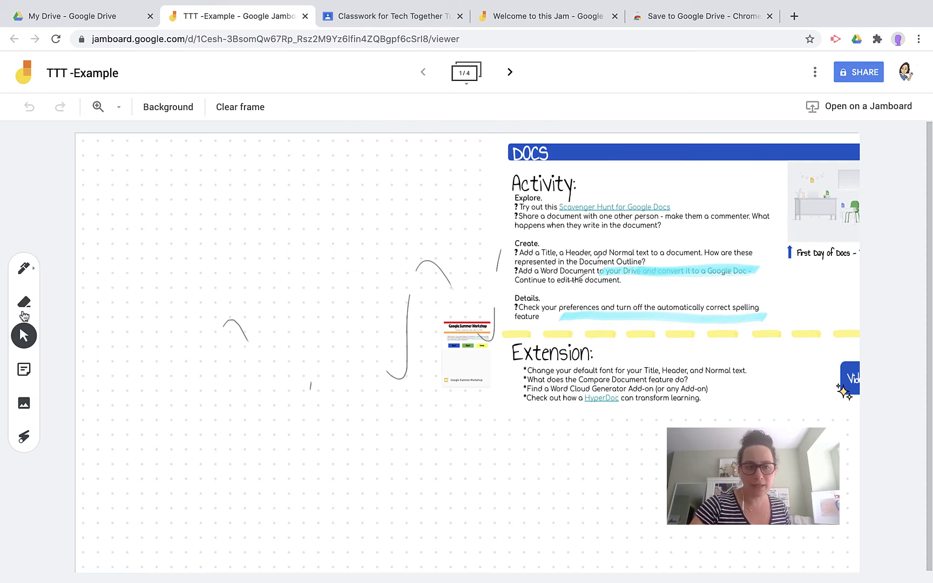
Step: Start adding an image to the TTT -Example jam, view the upload option and browse My Drive as the source
left_click(28, 404)
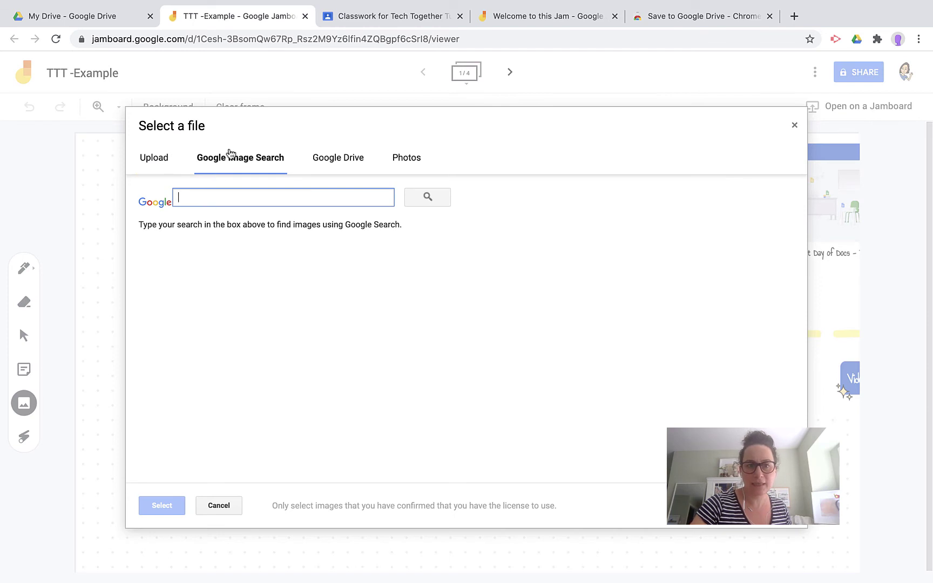
left_click(155, 160)
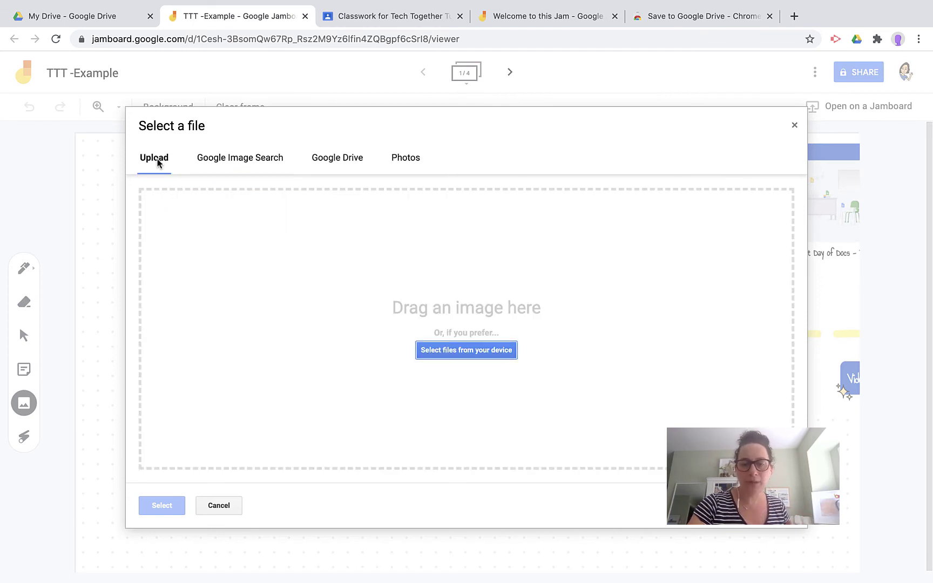
left_click(335, 164)
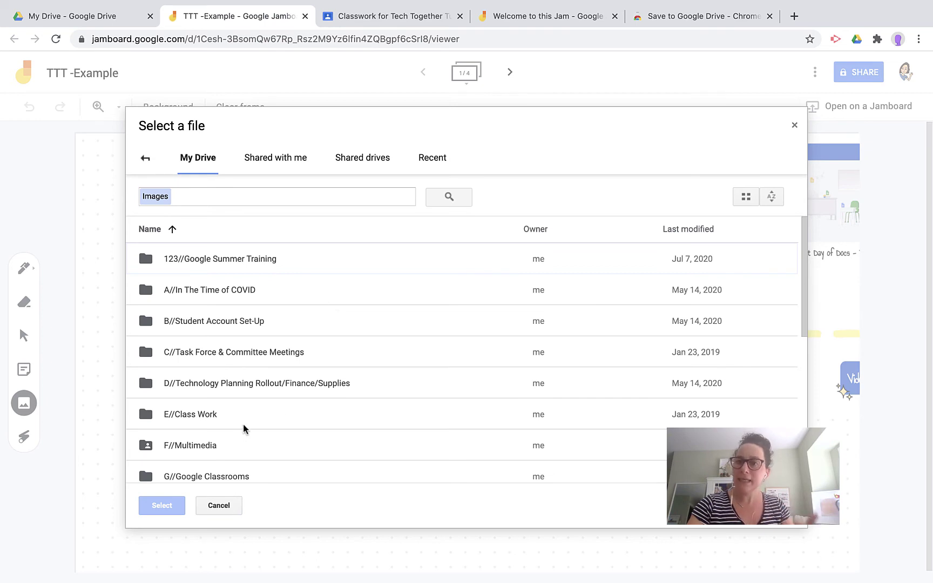
Step: Switch to the Chrome Web Store and examine the Save to Google Drive extension's page
left_click(673, 17)
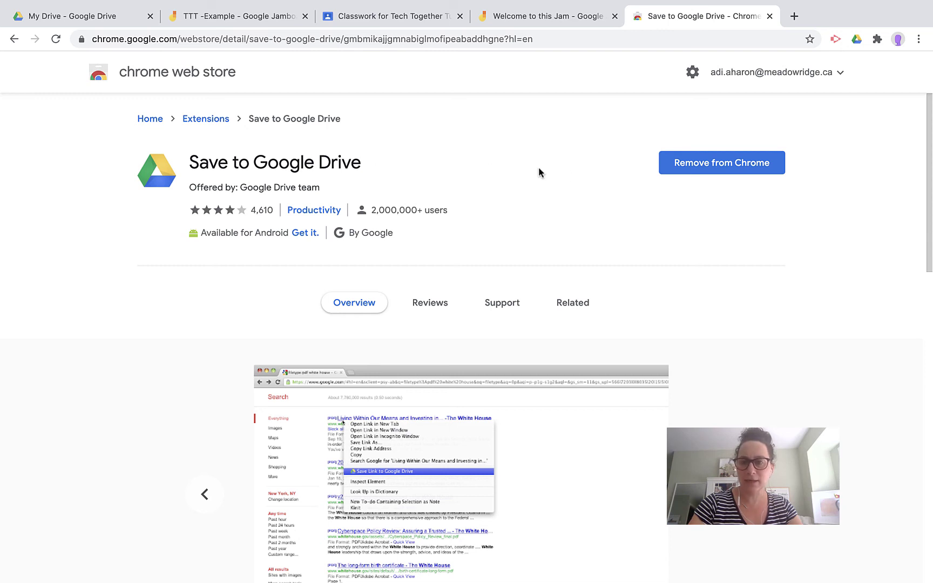
left_click(715, 164)
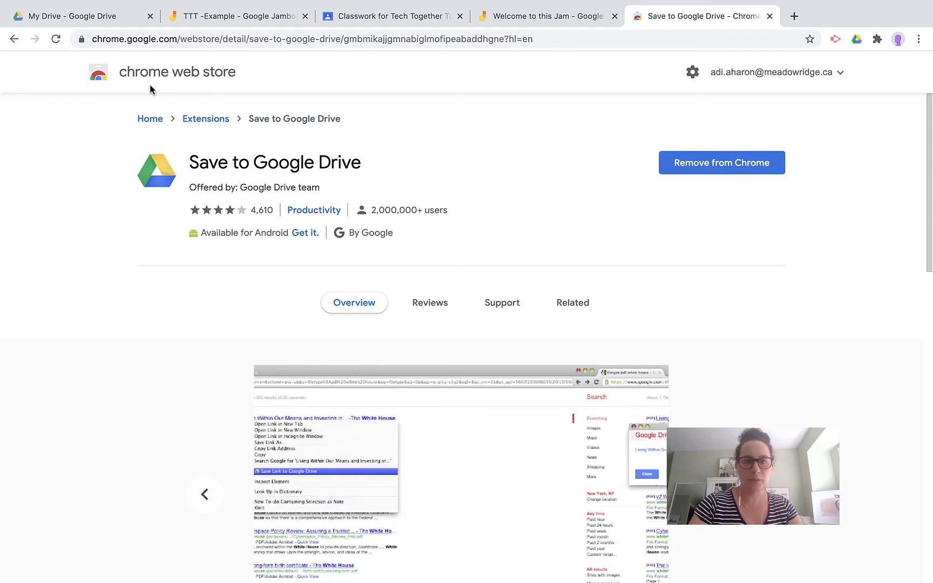
left_click_drag(194, 162, 419, 165)
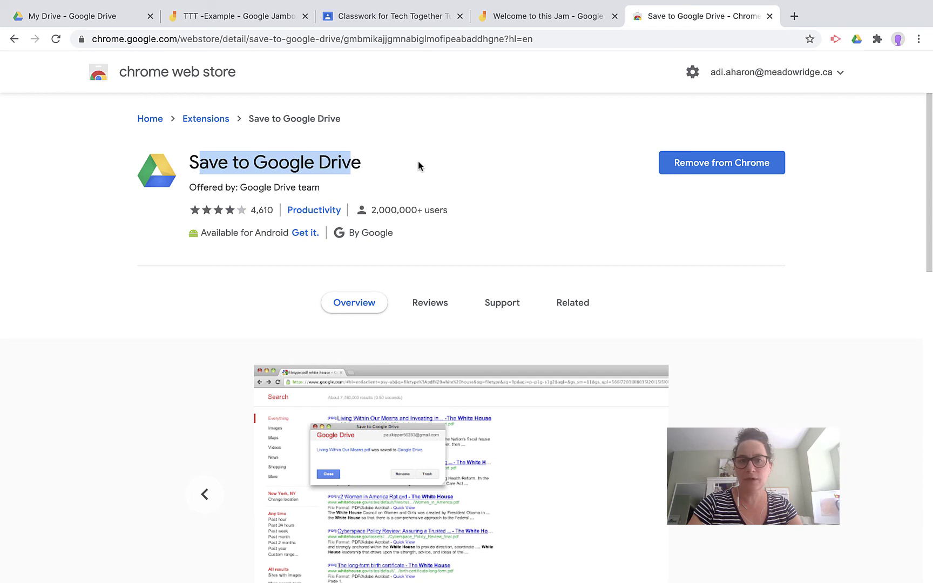
left_click(420, 166)
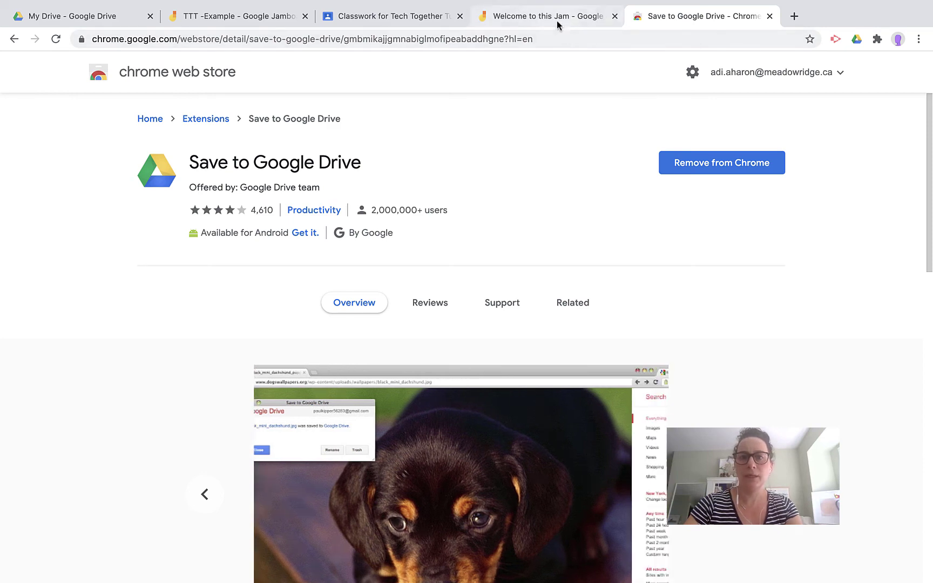
Step: Save the Welcome to this Jam page as a PNG image to My Drive using the Save to Google Drive extension
left_click(557, 20)
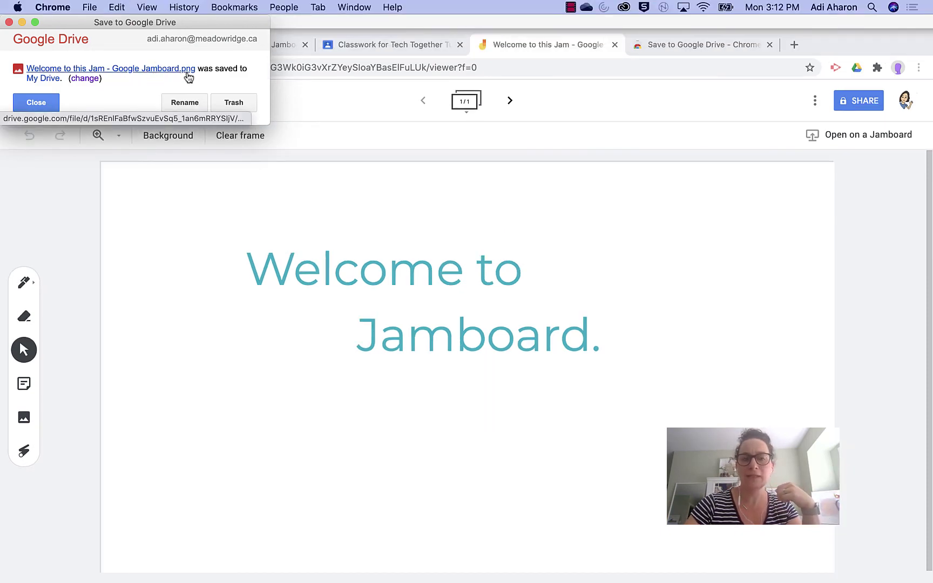
left_click(36, 102)
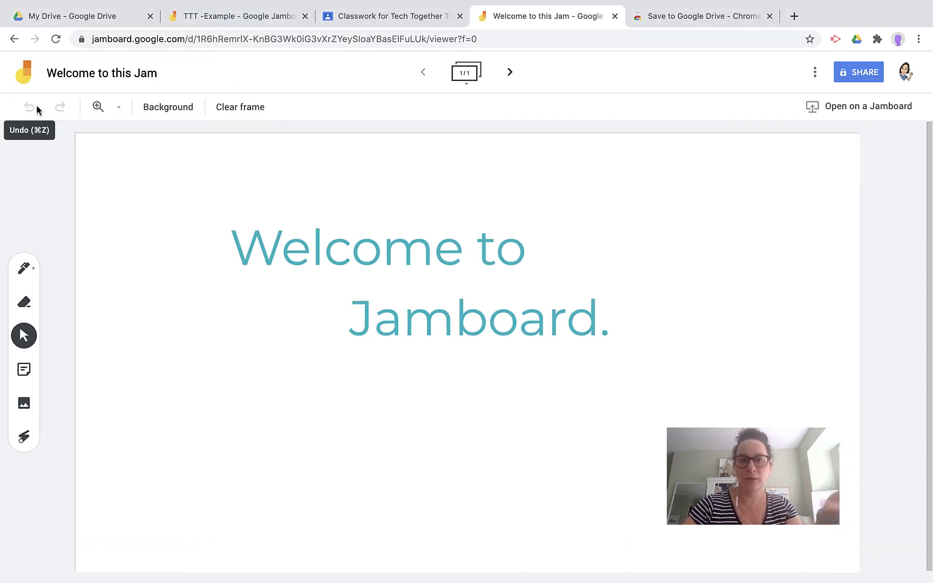
Step: Insert the recent Drive image Welcome to this Jam - Google Jamboard.png into the TTT -Example jam and place it beside the DOCS activity content
left_click(199, 13)
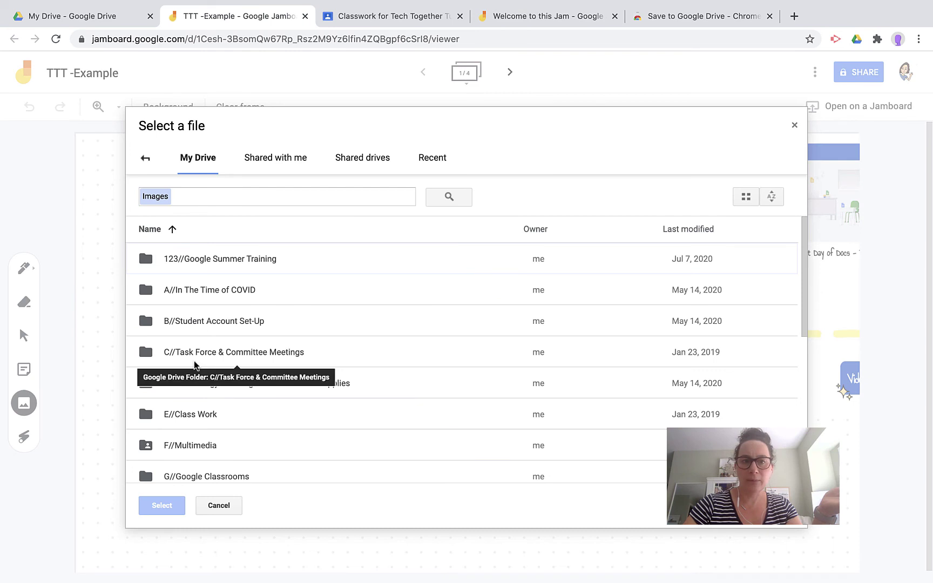
scroll(197, 360, "down", 3)
scroll(198, 360, "up", 2)
left_click(430, 164)
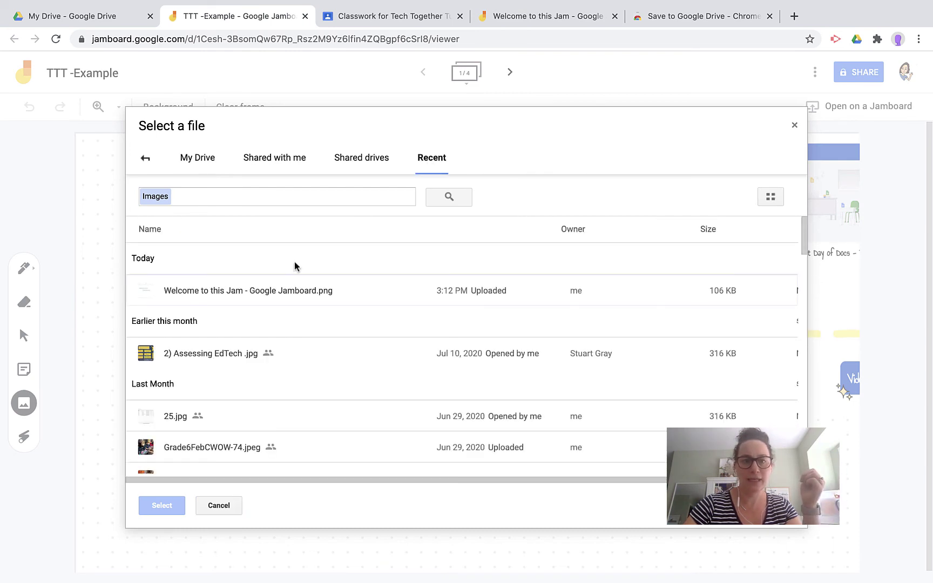
left_click(269, 294)
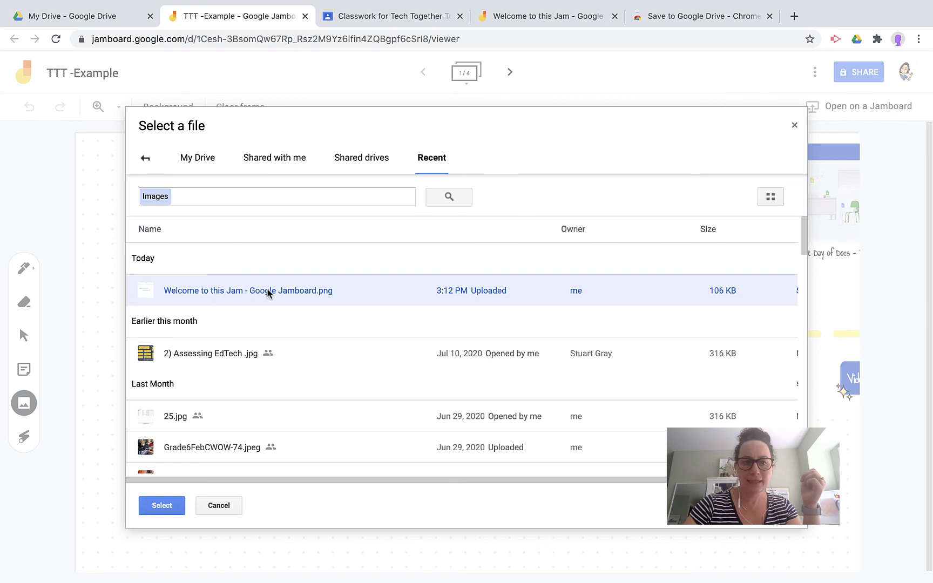
left_click(167, 504)
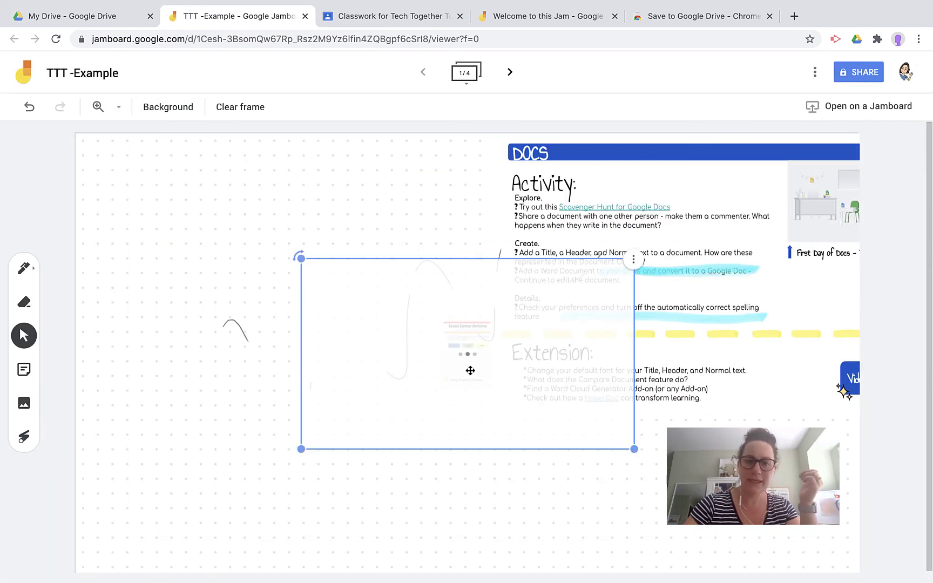
left_click_drag(472, 370, 291, 283)
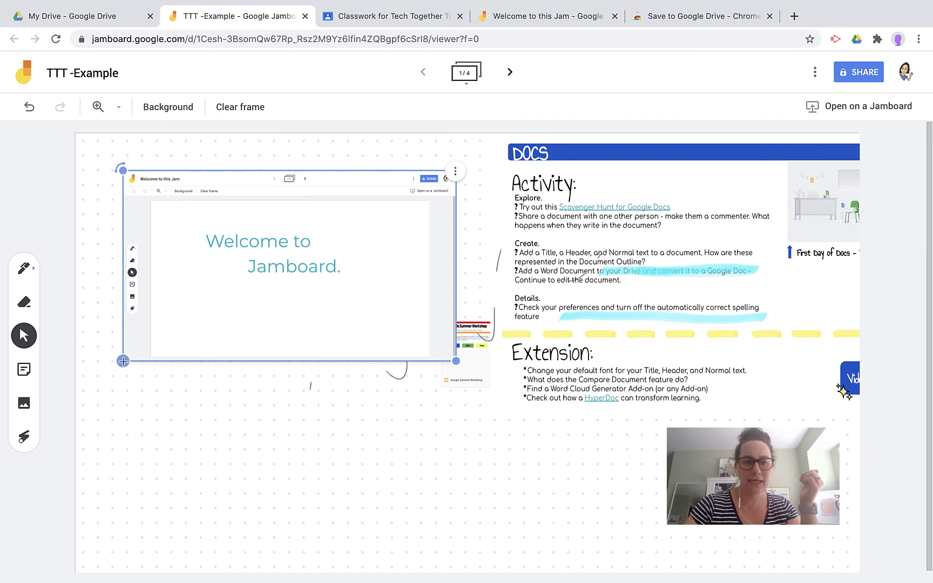
Step: Annotate the inserted image with a freehand black pen stroke and a green highlighter stroke over the words "Welcome to"
left_click(20, 268)
mouse_move(160, 295)
left_mouse_down()
mouse_move(280, 246)
mouse_move(321, 312)
left_mouse_up()
left_click(24, 268)
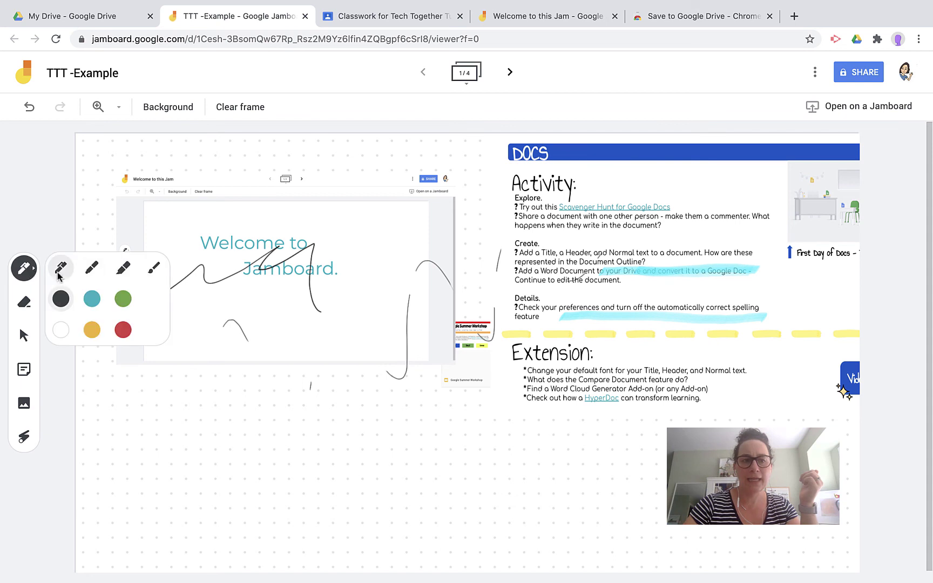
left_click(124, 267)
left_click(123, 299)
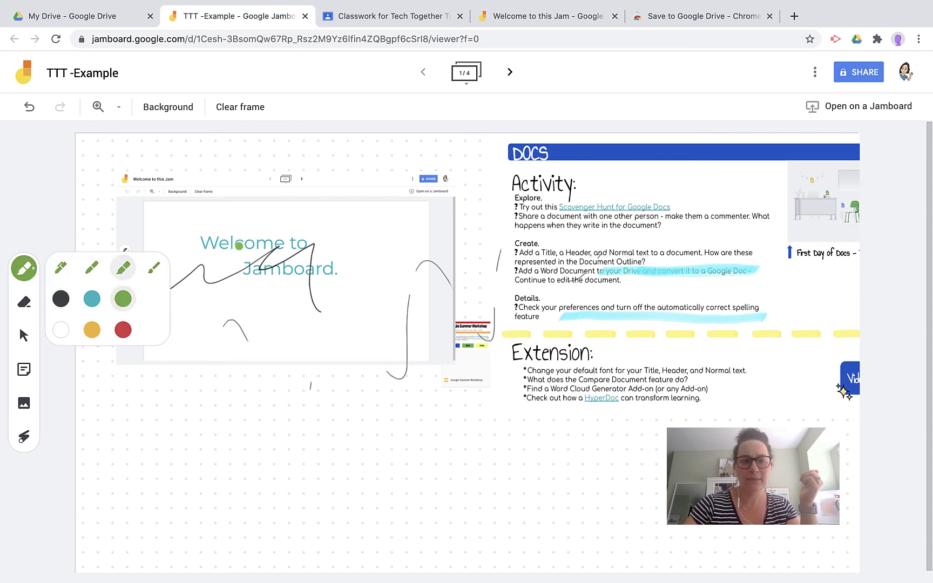
left_click_drag(205, 241, 310, 236)
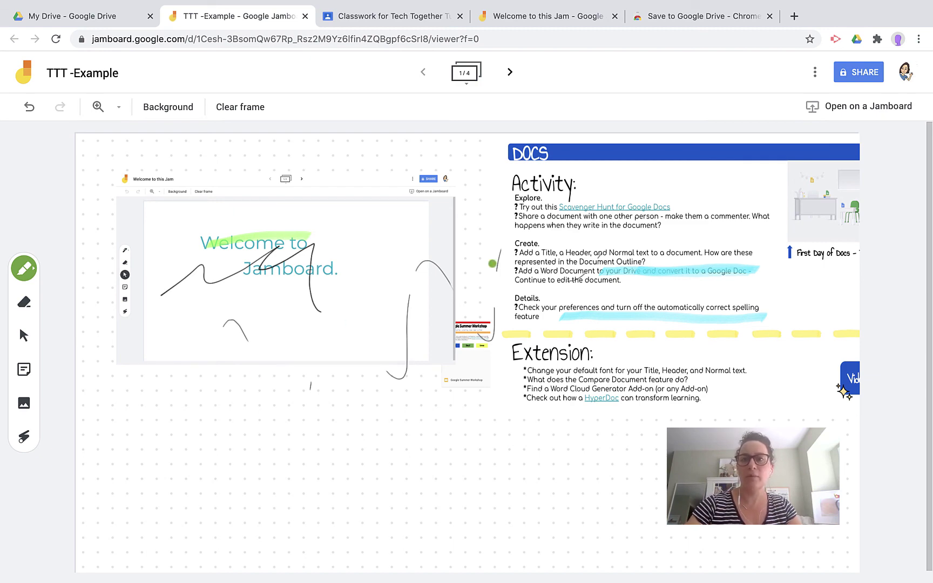
Step: Revisit the Save to Google Drive extension page and locate the TTT -Example jam in the My Drive file list
left_click(676, 16)
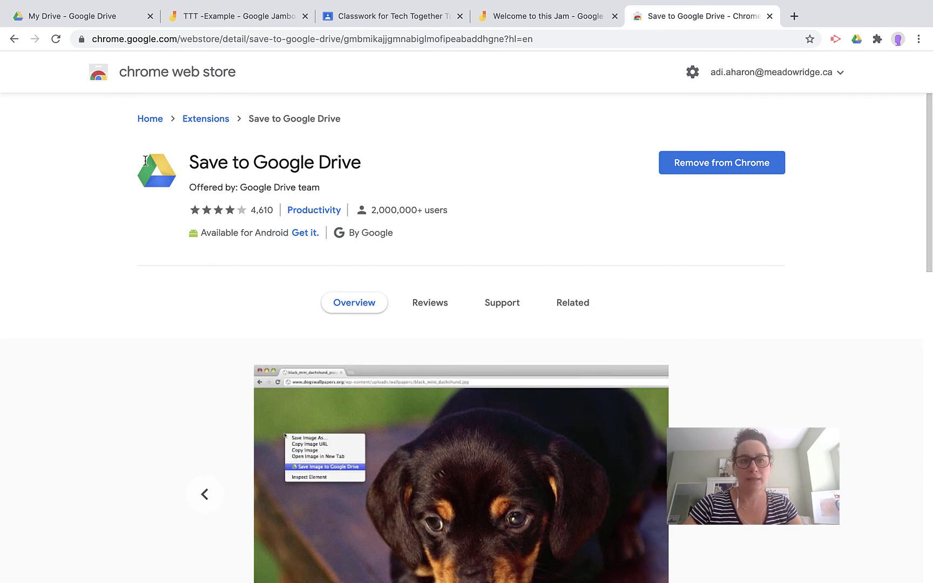
left_click(77, 24)
scroll(246, 518, "down", 1)
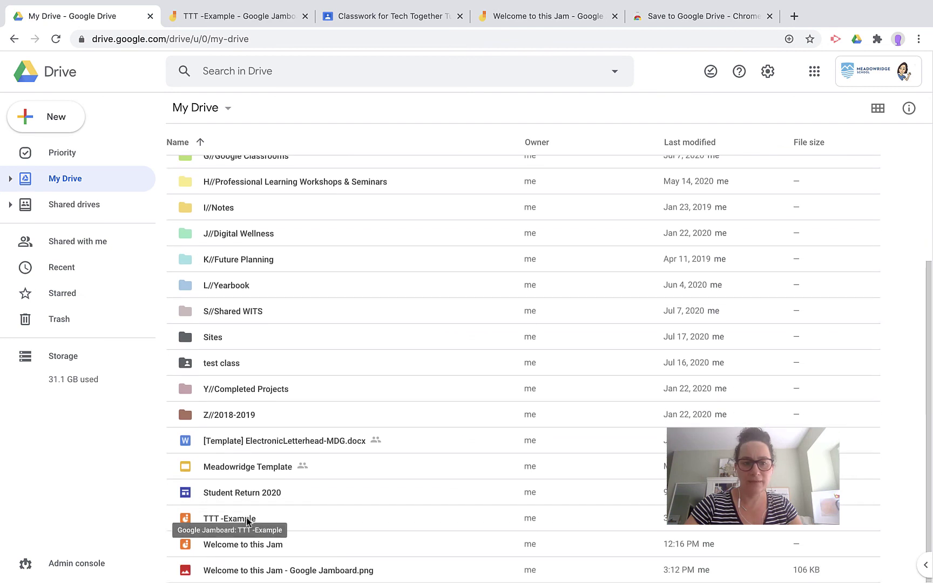